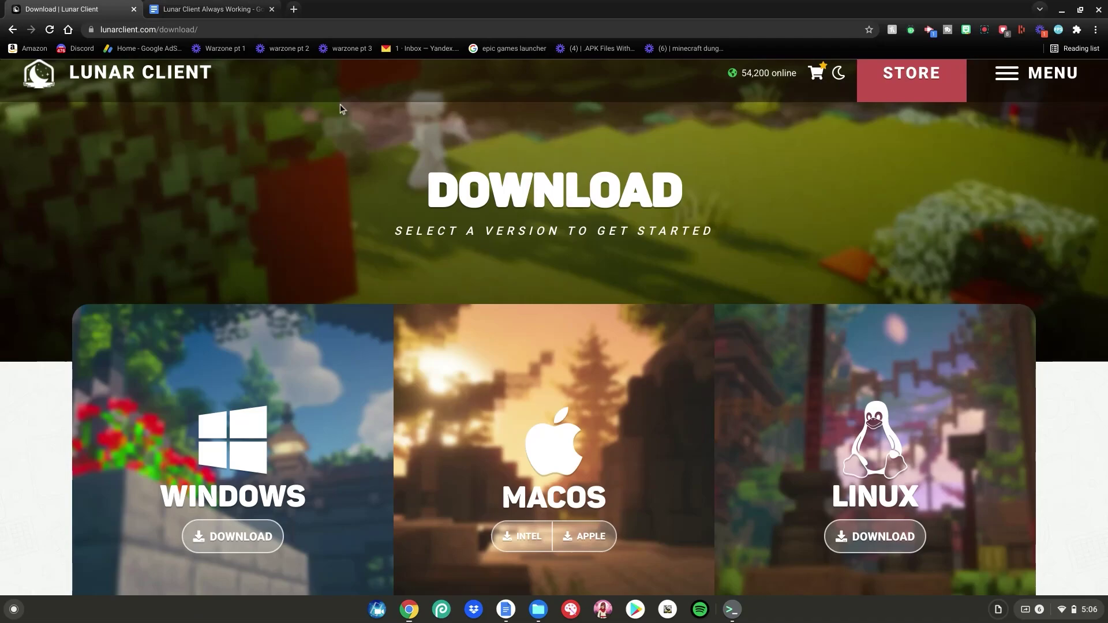
- Bring up the 'Lunar Client Always Working' command notes in Google Docs
{"action": "left_click", "coordinate": [221, 7]}
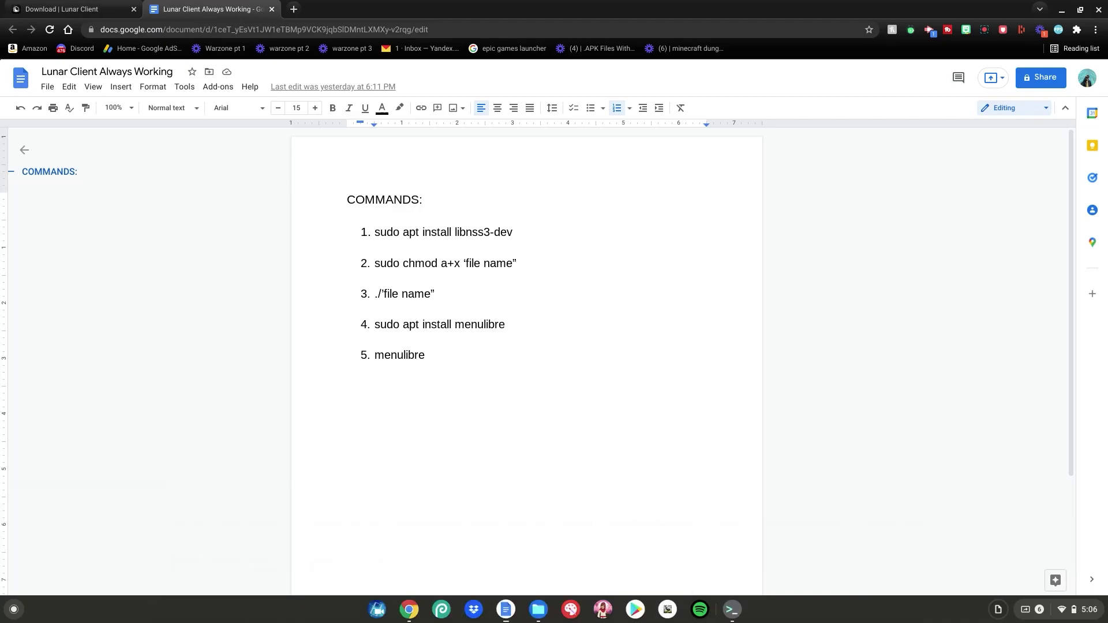
- Download the Linux AppImage of Lunar Client and show it in the Downloads folder
{"action": "left_click", "coordinate": [61, 10]}
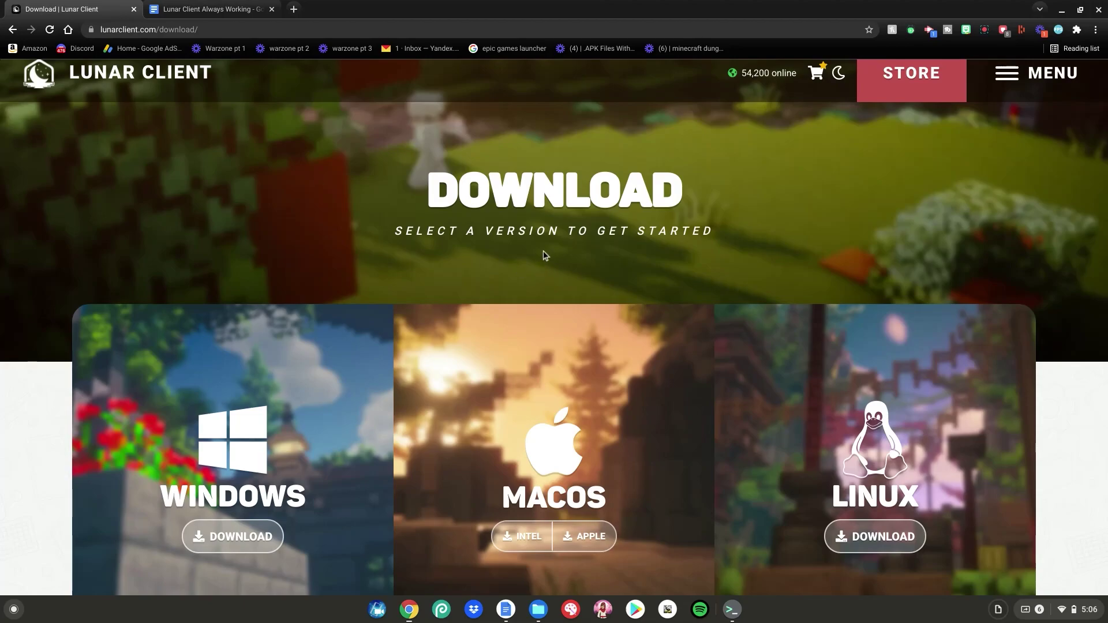
{"action": "scroll", "coordinate": [538, 249], "scroll_direction": "down", "scroll_amount": 2}
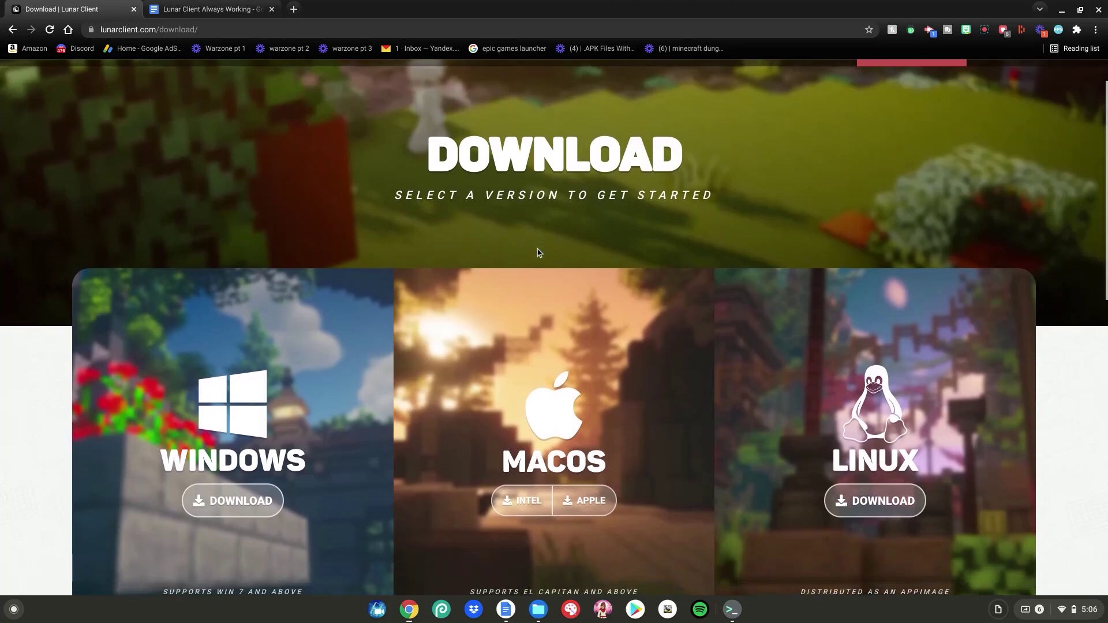
{"action": "scroll", "coordinate": [537, 252], "scroll_direction": "down", "scroll_amount": 1}
{"action": "left_click", "coordinate": [884, 405]}
{"action": "left_click", "coordinate": [934, 577]}
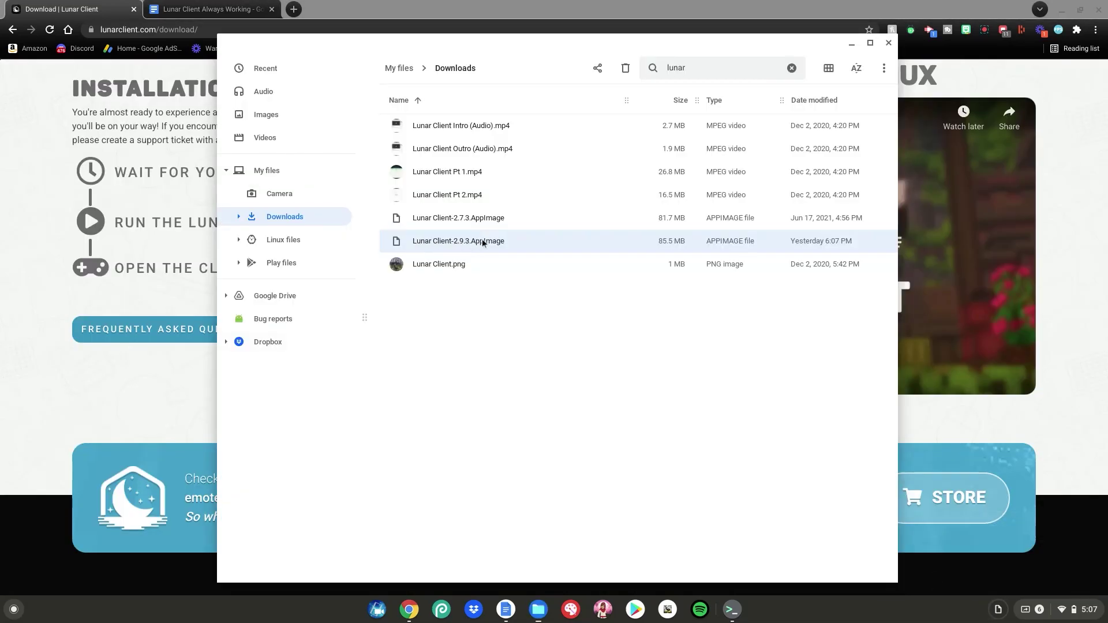
- Copy Lunar Client-2.9.3.AppImage from Downloads into Linux files, close Files, and return to the command notes
{"action": "right_click", "coordinate": [461, 240]}
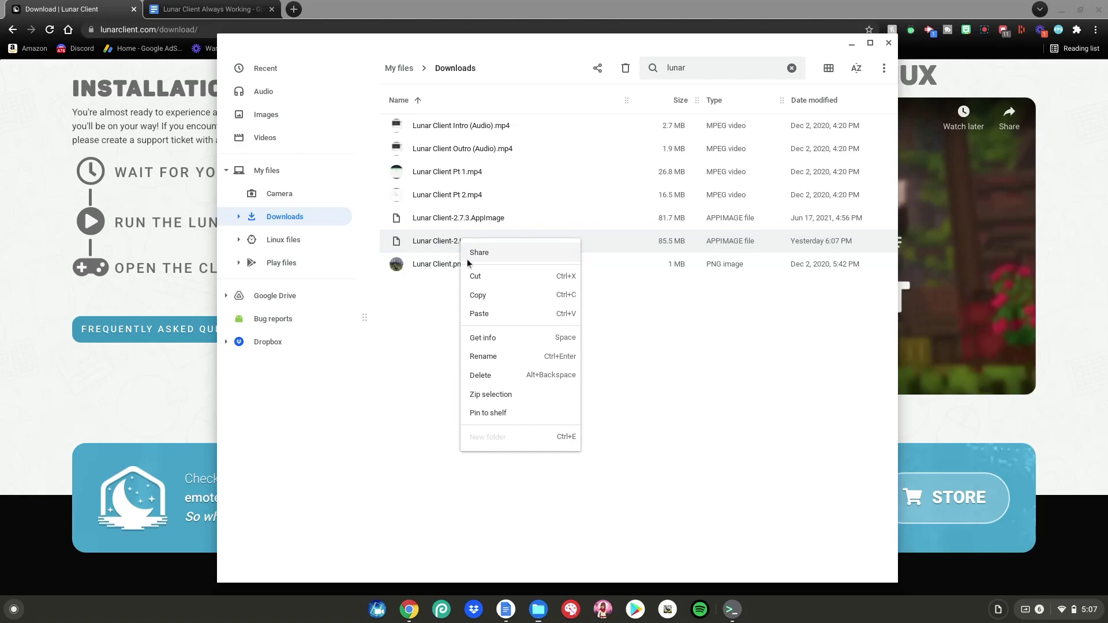
{"action": "left_click", "coordinate": [480, 295]}
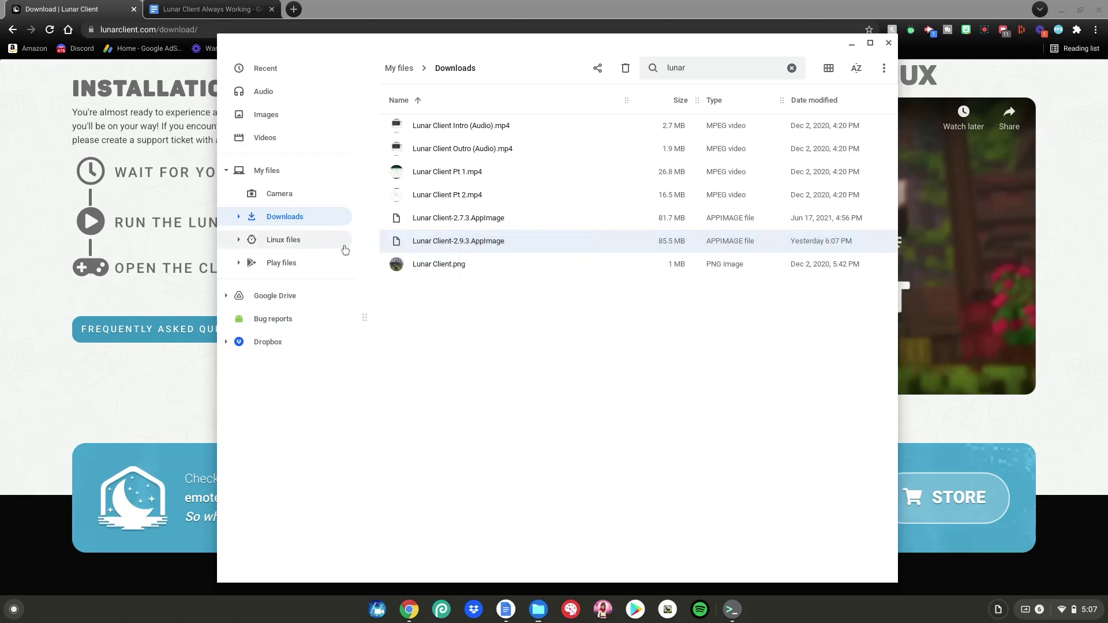
{"action": "left_click", "coordinate": [284, 243]}
{"action": "right_click", "coordinate": [466, 332]}
{"action": "left_click", "coordinate": [502, 385]}
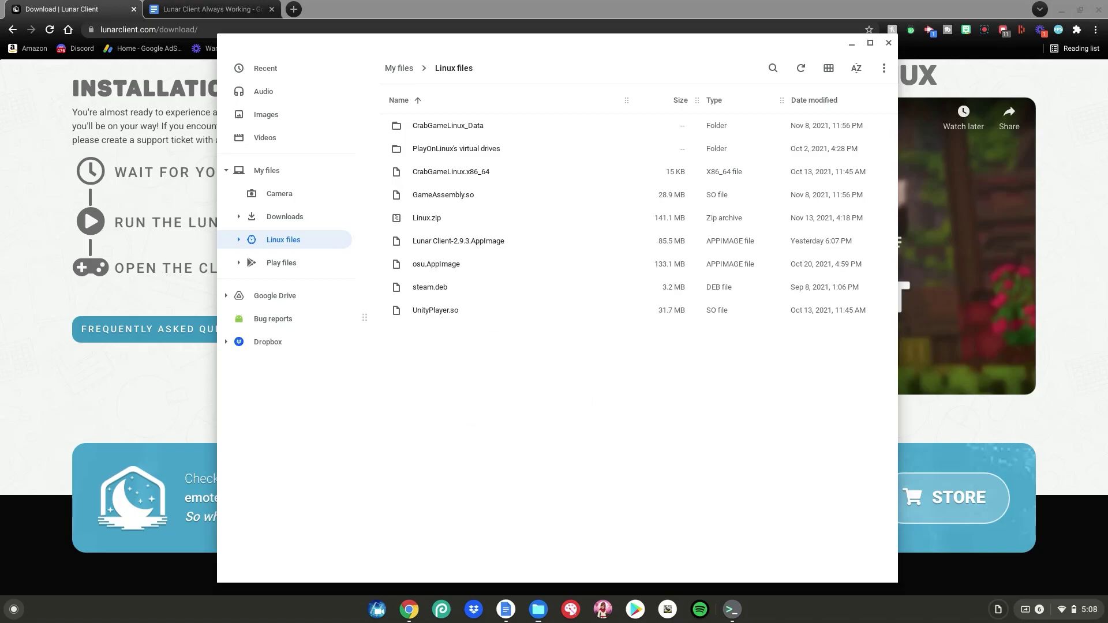
{"action": "left_click", "coordinate": [889, 43]}
{"action": "left_click", "coordinate": [208, 9]}
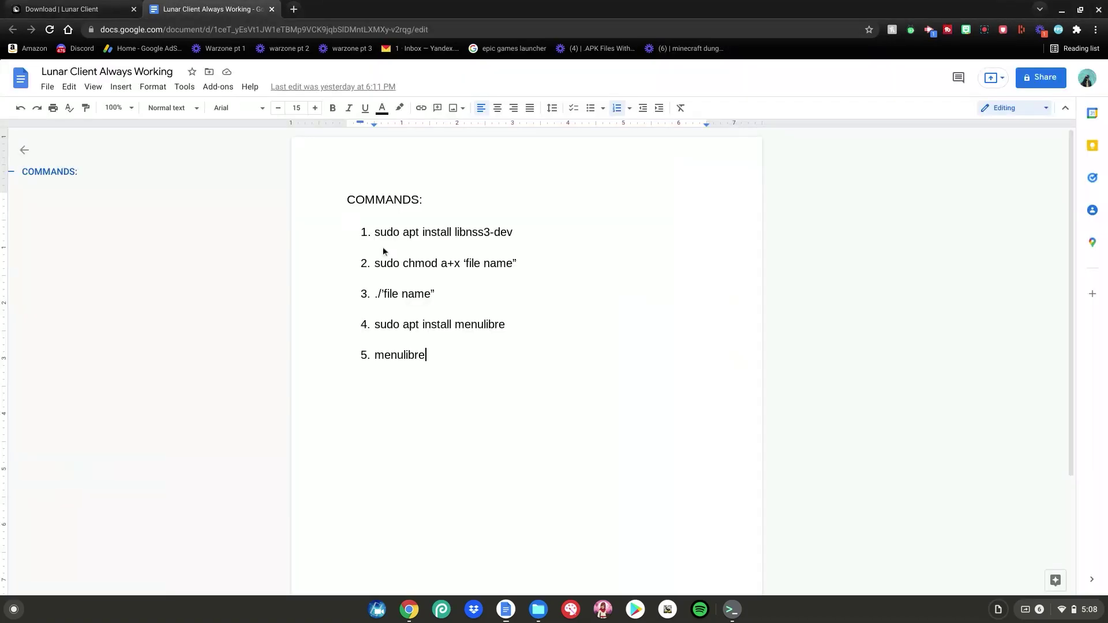
- Launch the Terminal app from the launcher search
{"action": "key", "text": "super"}
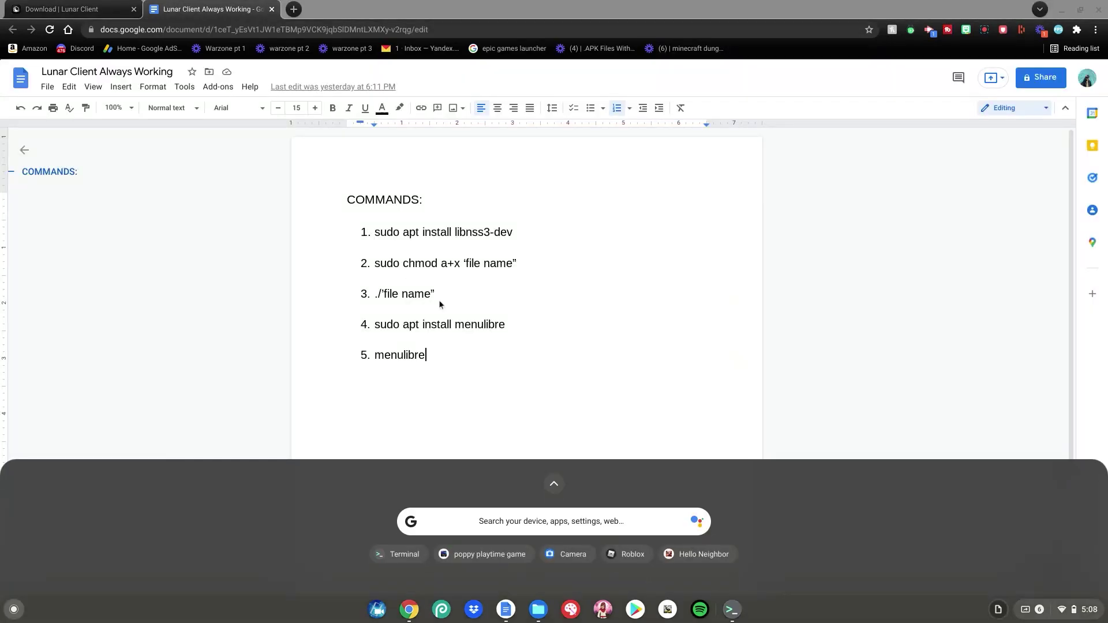
{"action": "left_click", "coordinate": [497, 520]}
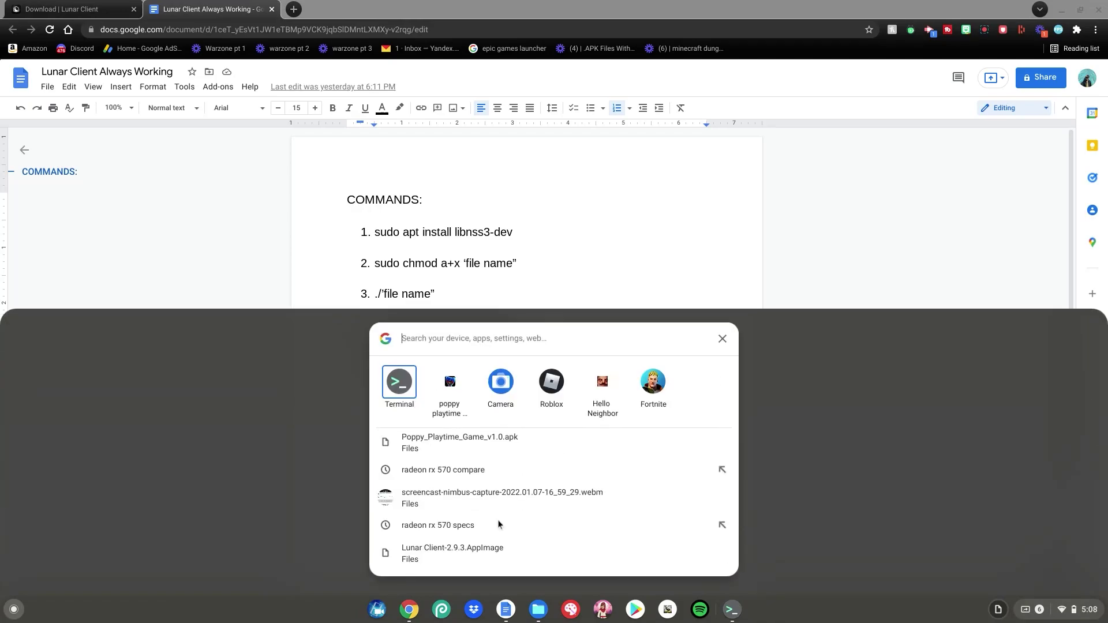
{"action": "type", "text": "term"}
{"action": "key", "text": "Return"}
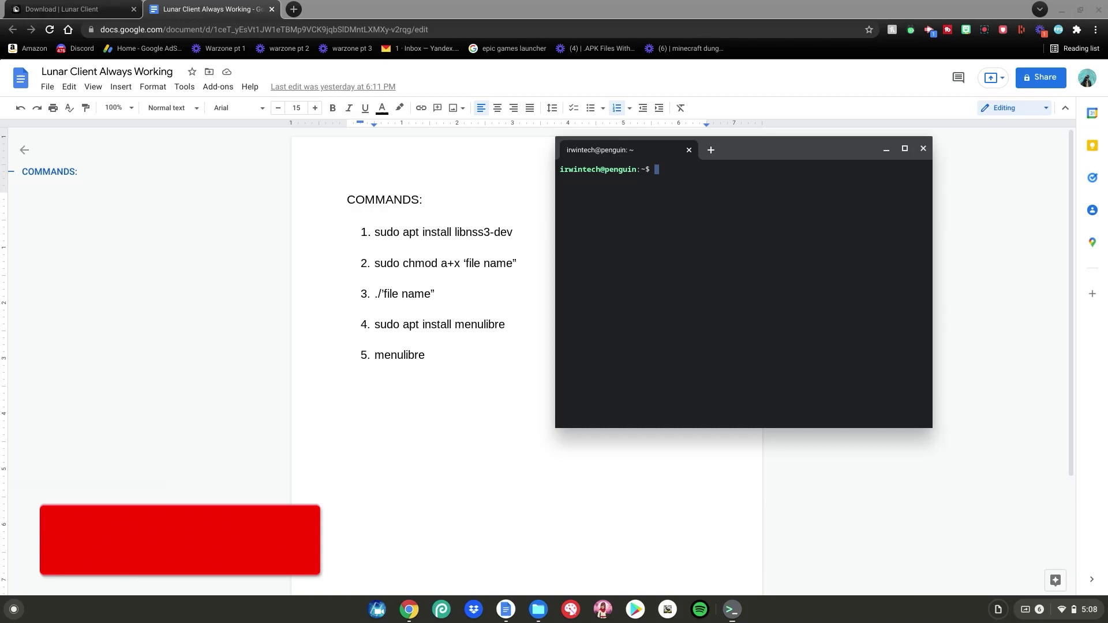
- Copy 'sudo apt install libnss3-dev' from the notes and run it in Terminal
{"action": "left_click", "coordinate": [376, 233]}
{"action": "left_click_drag", "start_coordinate": [376, 234], "coordinate": [516, 232]}
{"action": "right_click", "coordinate": [492, 232]}
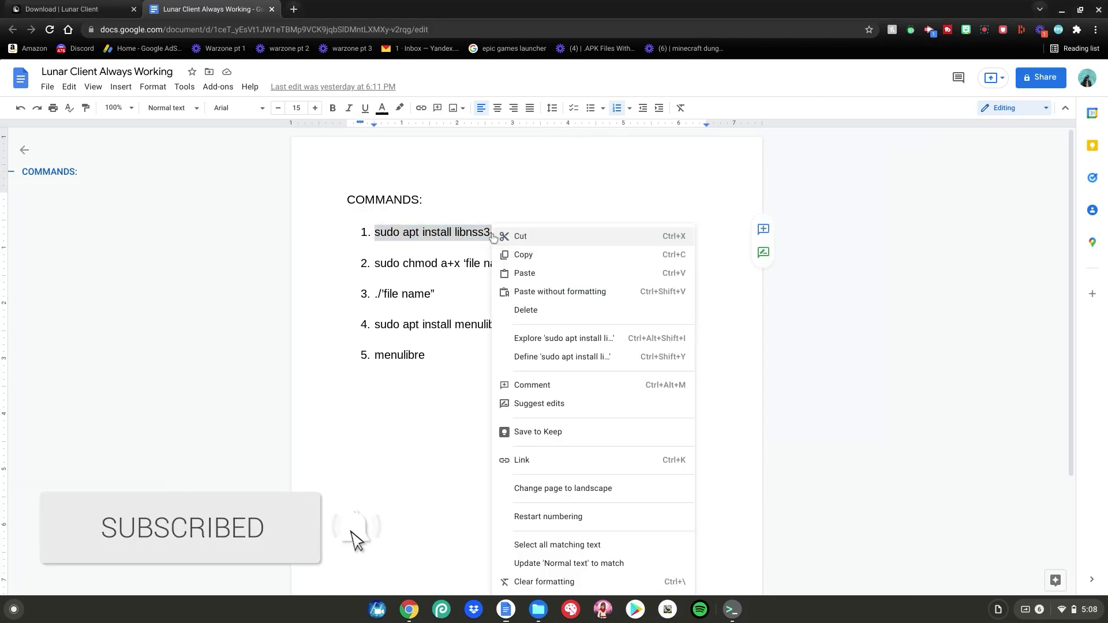
{"action": "left_click", "coordinate": [511, 254]}
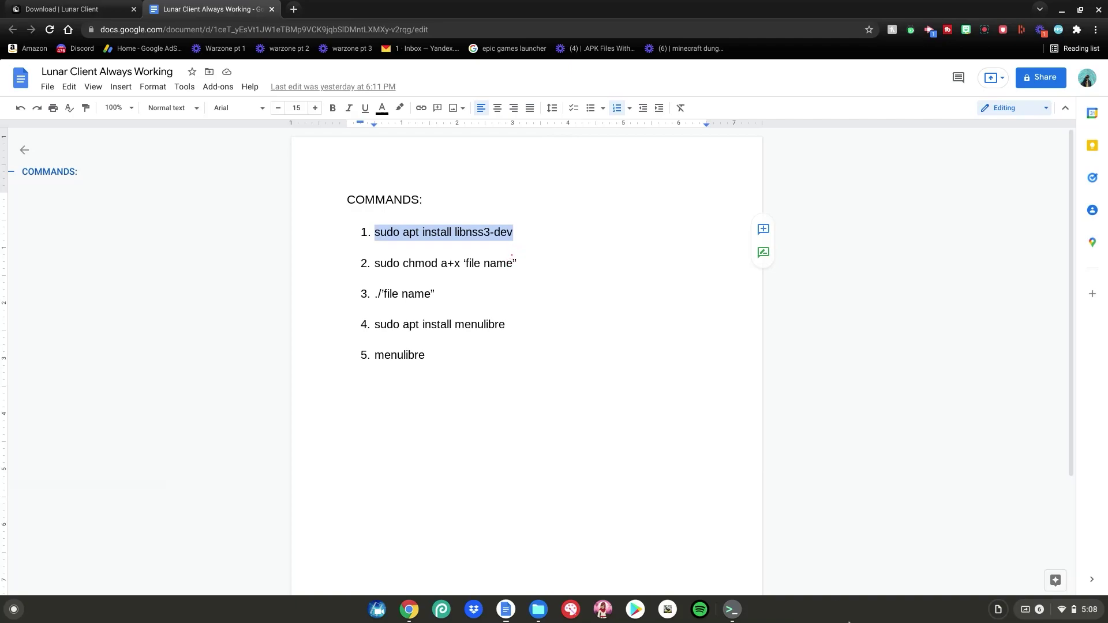
{"action": "left_click", "coordinate": [732, 610]}
{"action": "right_click", "coordinate": [663, 185]}
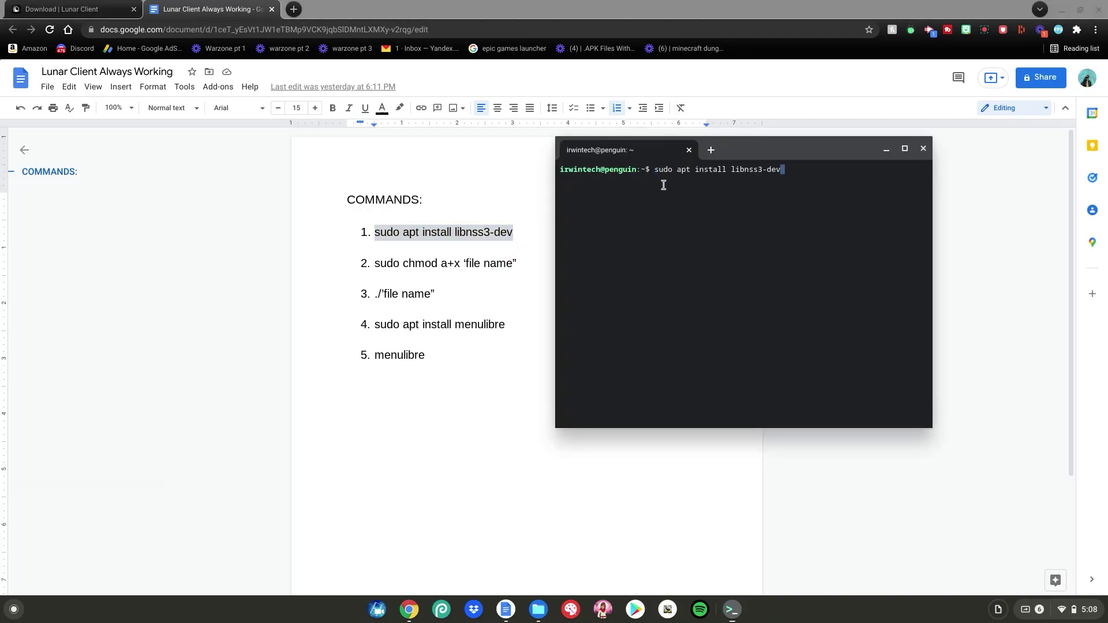
{"action": "key", "text": "Return"}
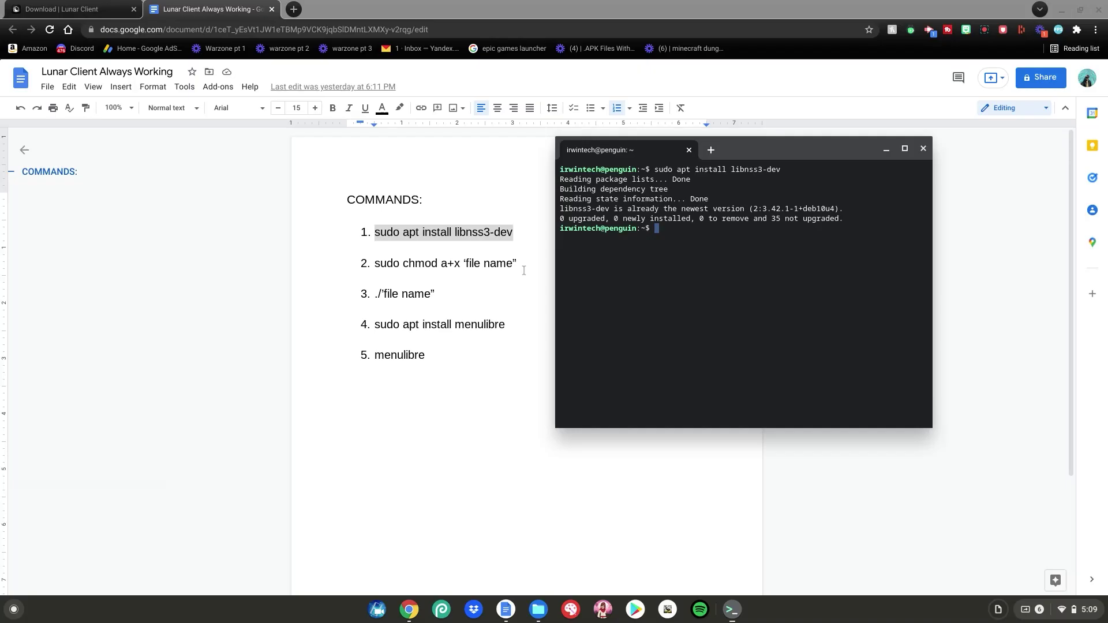
- Run 'sudo chmod a+x Lunar\ Client-2.9.3.AppImage' in Terminal to make the AppImage executable
{"action": "left_click", "coordinate": [130, 199]}
{"action": "left_click_drag", "start_coordinate": [377, 264], "coordinate": [460, 264]}
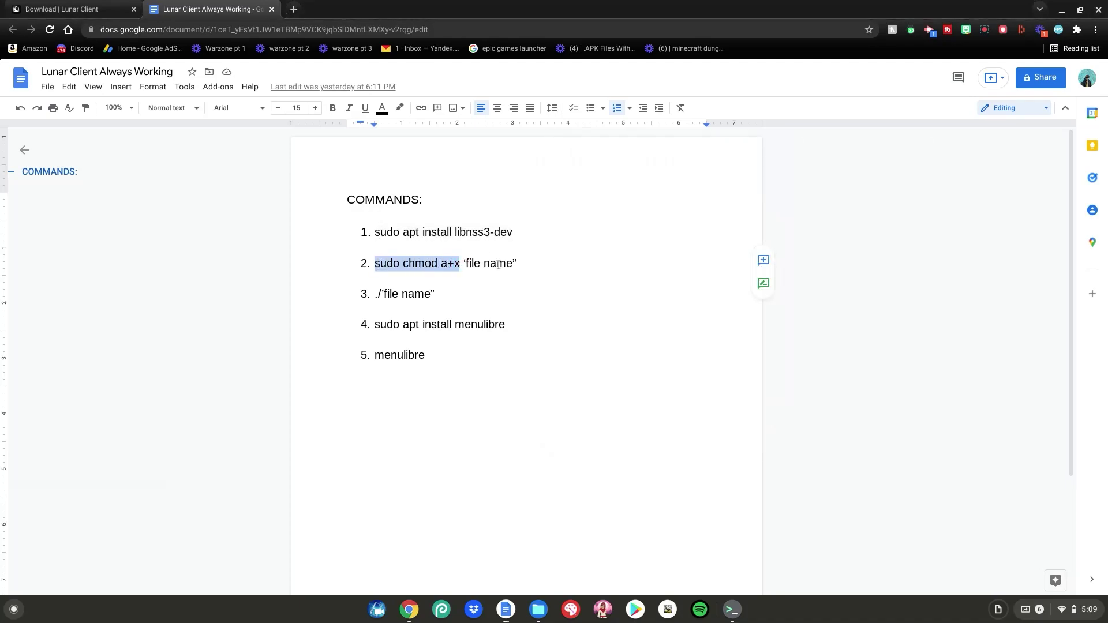
{"action": "right_click", "coordinate": [407, 264]}
{"action": "left_click", "coordinate": [426, 253]}
{"action": "left_click", "coordinate": [731, 609]}
{"action": "key", "text": "ctrl+shift+v"}
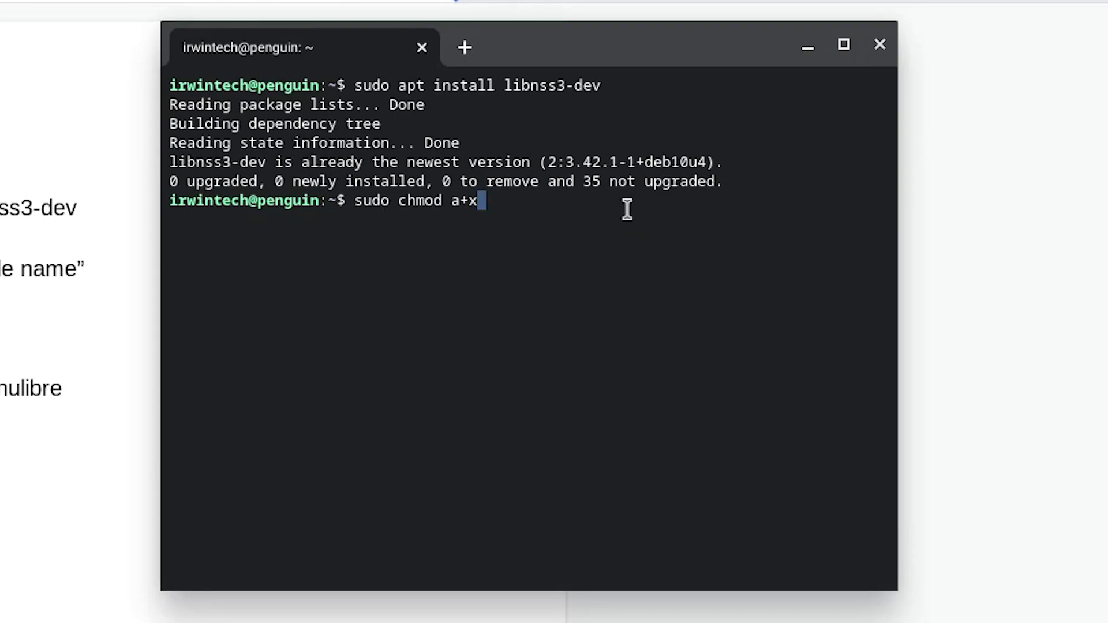
{"action": "type", "text": "Lunar"}
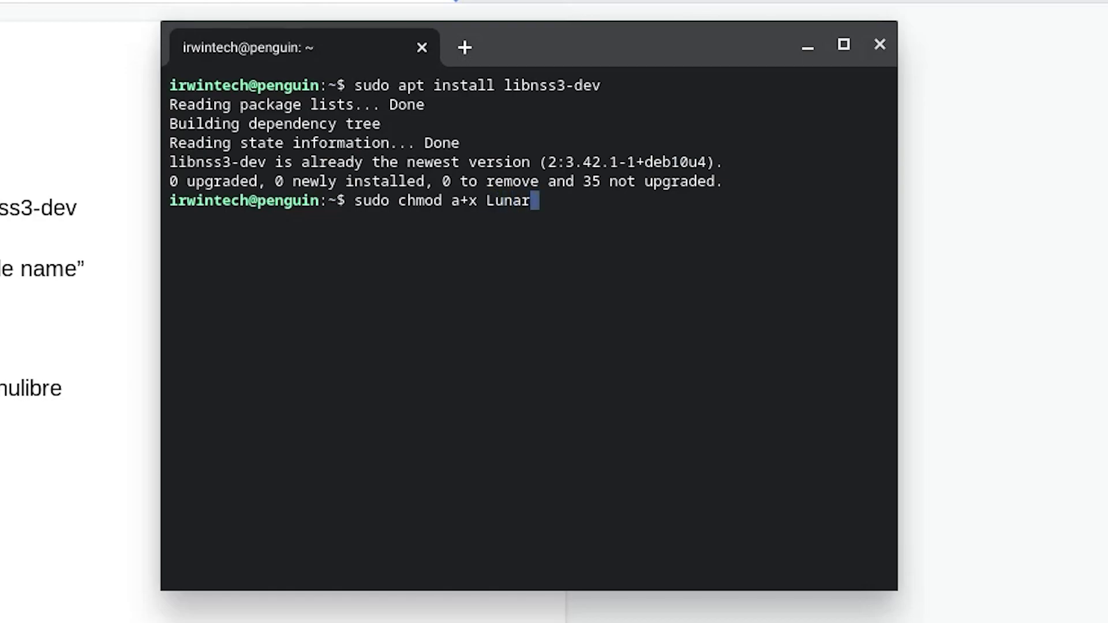
{"action": "key", "text": "Tab"}
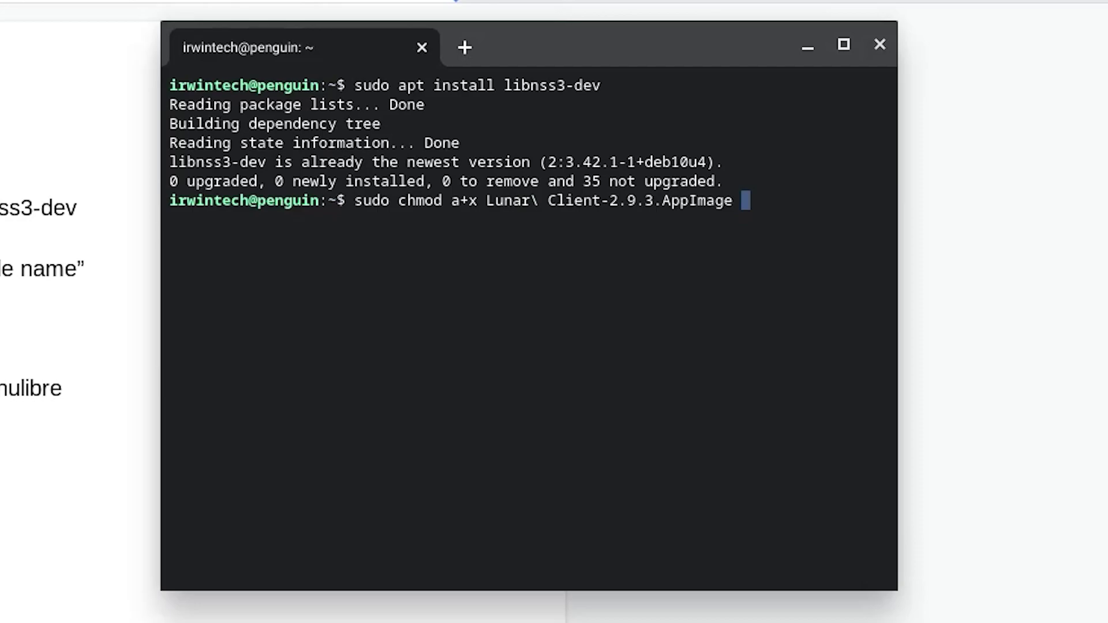
{"action": "key", "text": "Return"}
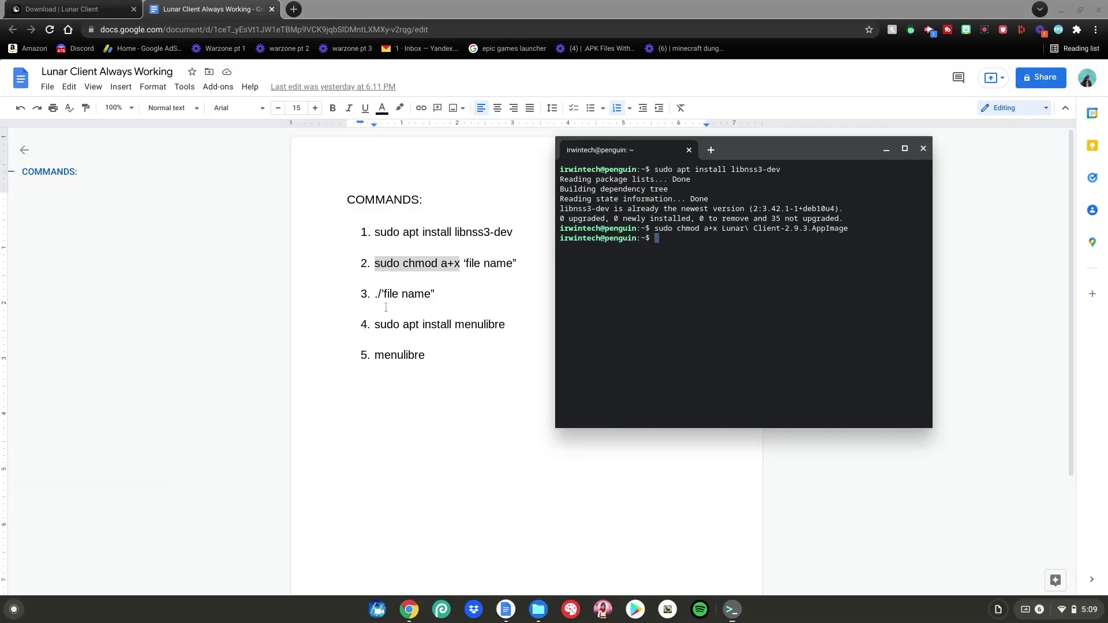
{"action": "double_click", "coordinate": [375, 295]}
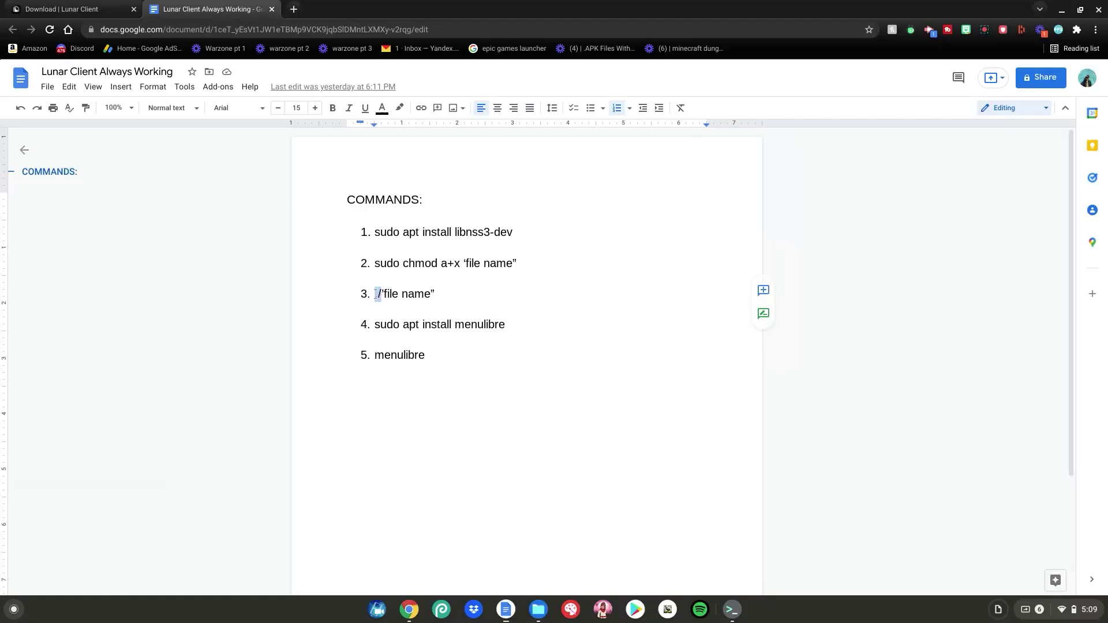
- Run ./Lunar\ Client-2.9.3.AppImage in Terminal, then close the Lunar Client window
{"action": "right_click", "coordinate": [377, 295]}
{"action": "left_click", "coordinate": [413, 254]}
{"action": "key", "text": "alt+Tab"}
{"action": "key", "text": "ctrl+shift+v"}
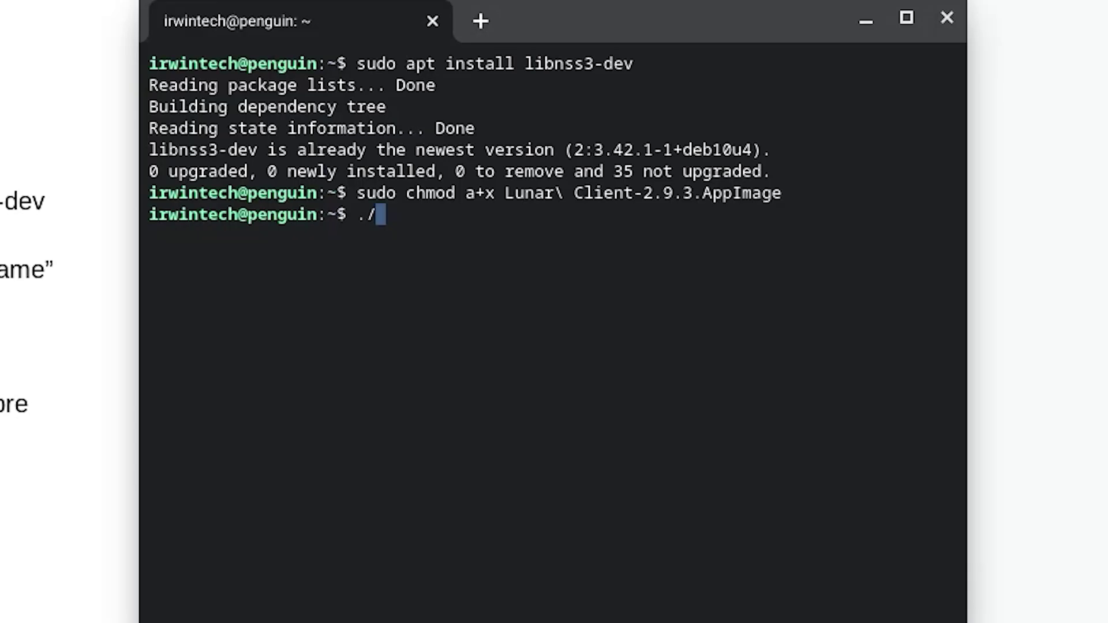
{"action": "type", "text": "Lunar"}
{"action": "key", "text": "Tab"}
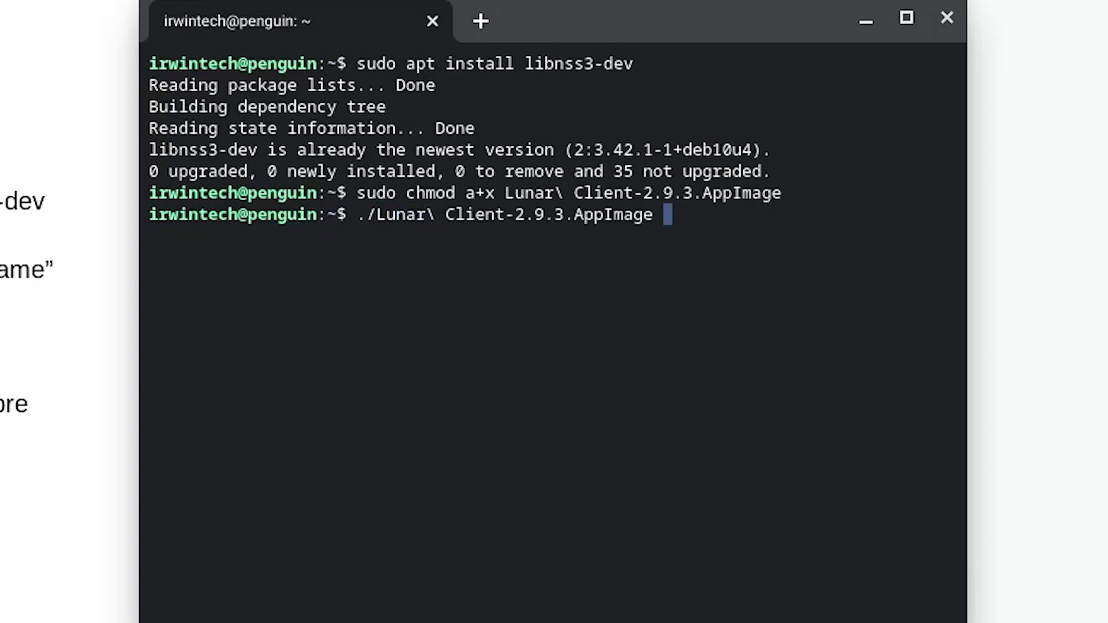
{"action": "key", "text": "Return"}
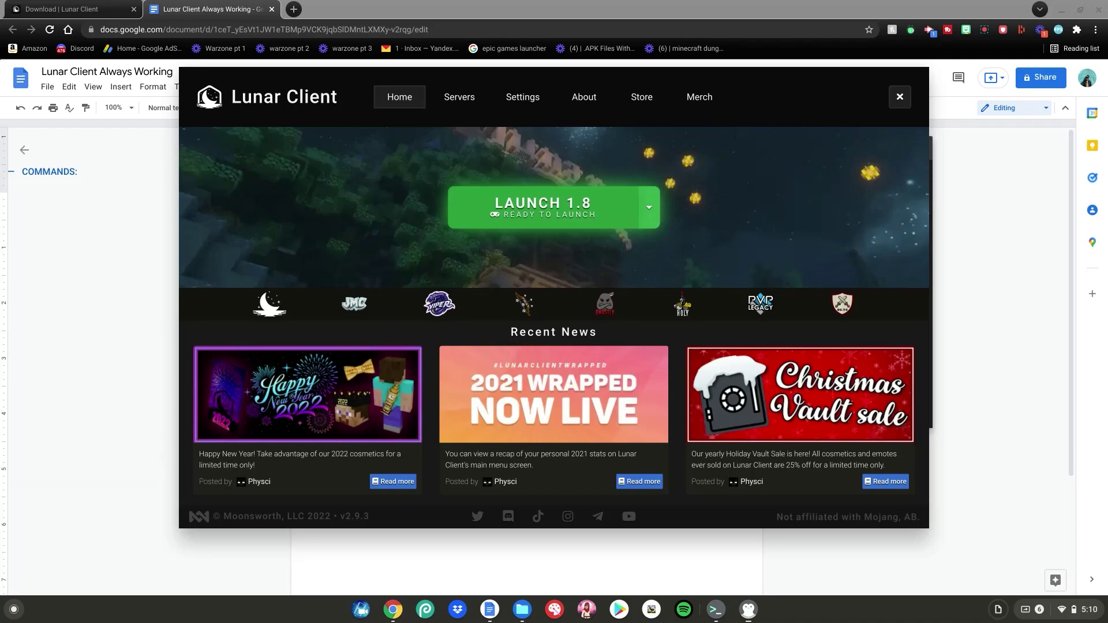
{"action": "left_click", "coordinate": [900, 96]}
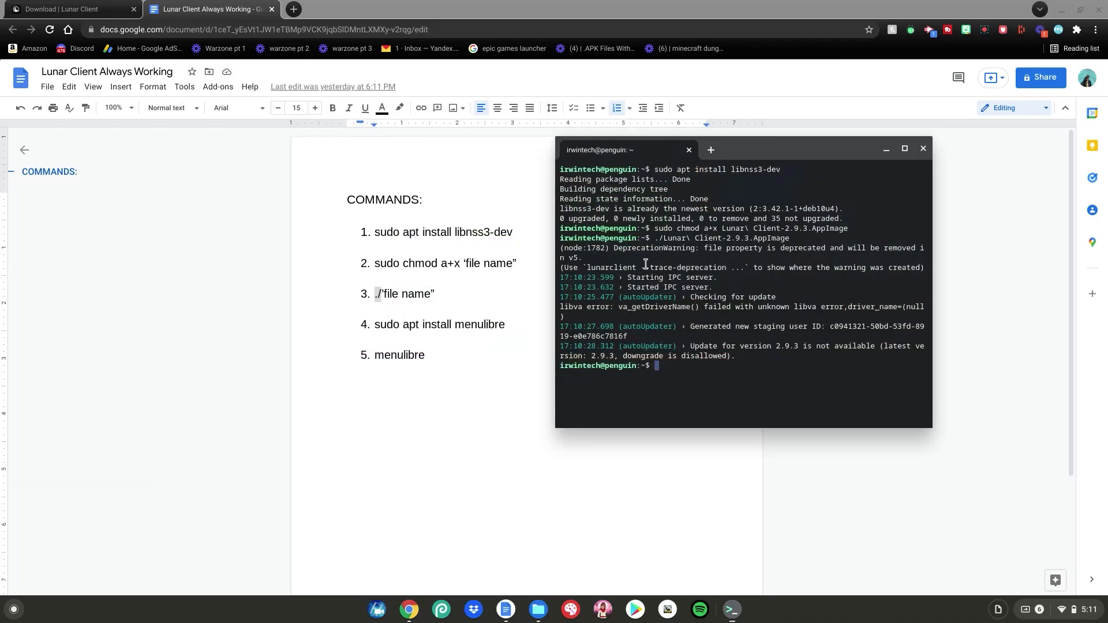
- Run 'sudo apt install menulibre' (already 2.2.0-2), then start MenuLibre with the menulibre command
{"action": "left_click_drag", "start_coordinate": [376, 328], "coordinate": [511, 327]}
{"action": "right_click", "coordinate": [483, 320]}
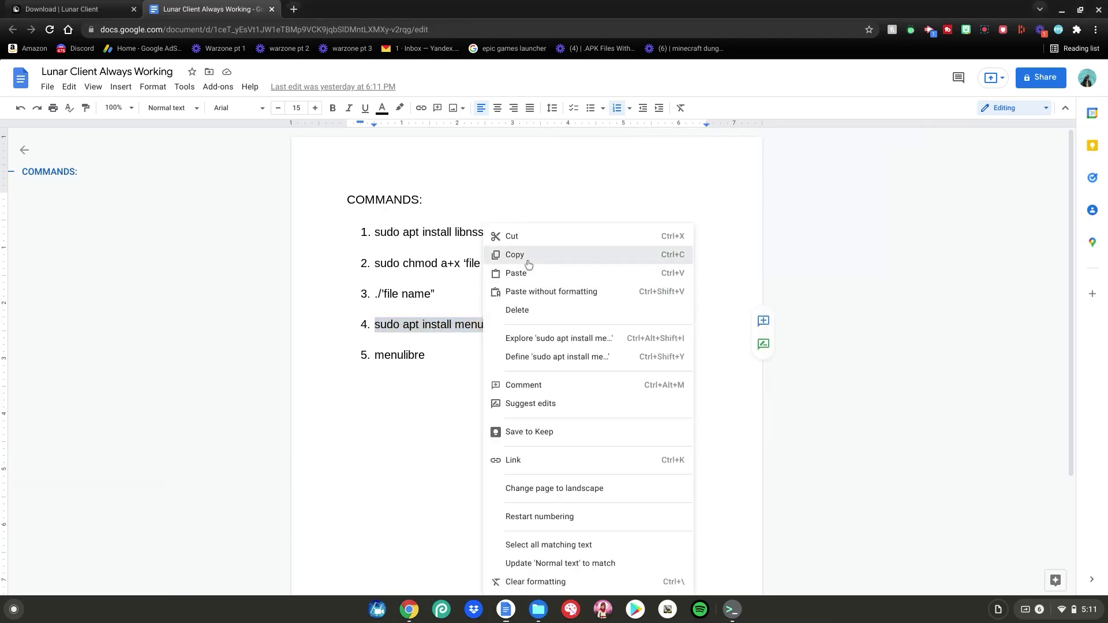
{"action": "left_click", "coordinate": [522, 256]}
{"action": "left_click", "coordinate": [732, 610]}
{"action": "key", "text": "ctrl+shift+v"}
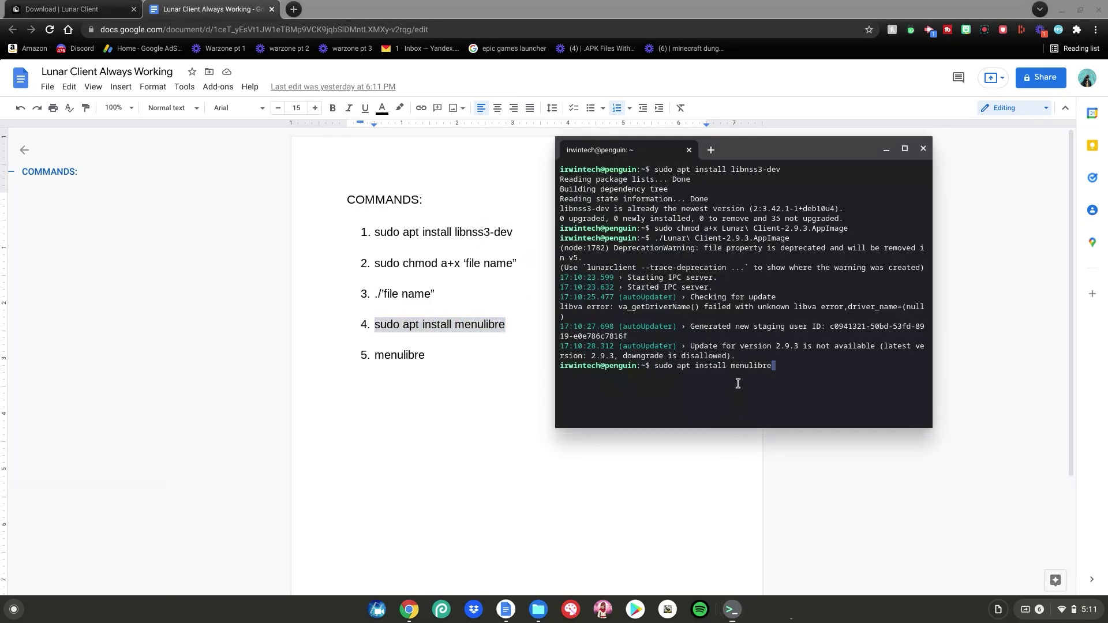
{"action": "key", "text": "Return"}
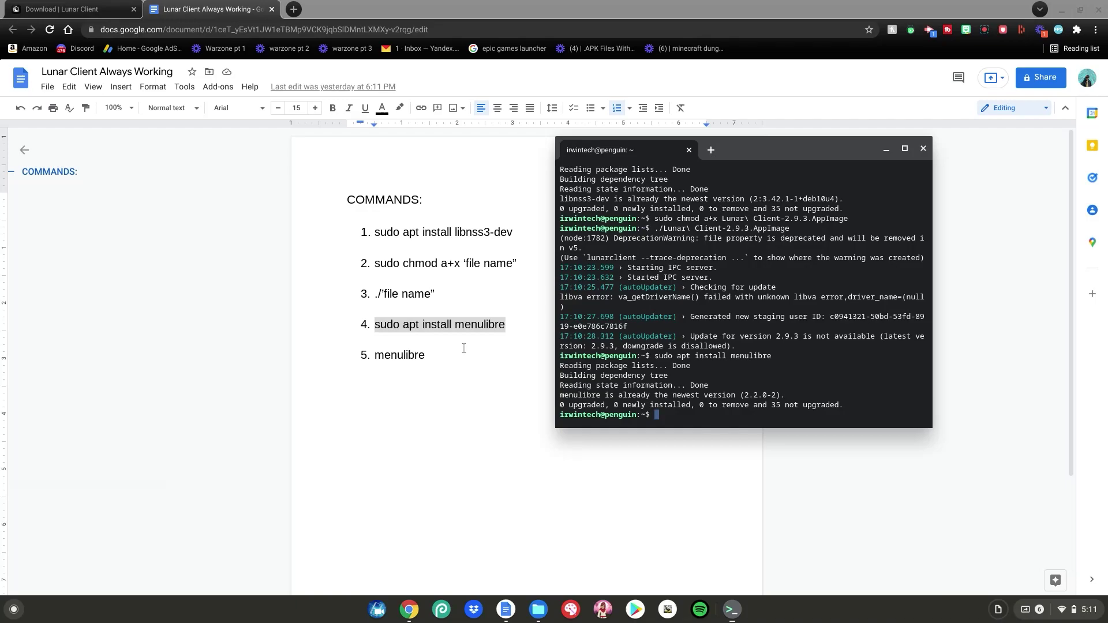
{"action": "type", "text": "menulibre"}
{"action": "key", "text": "Return"}
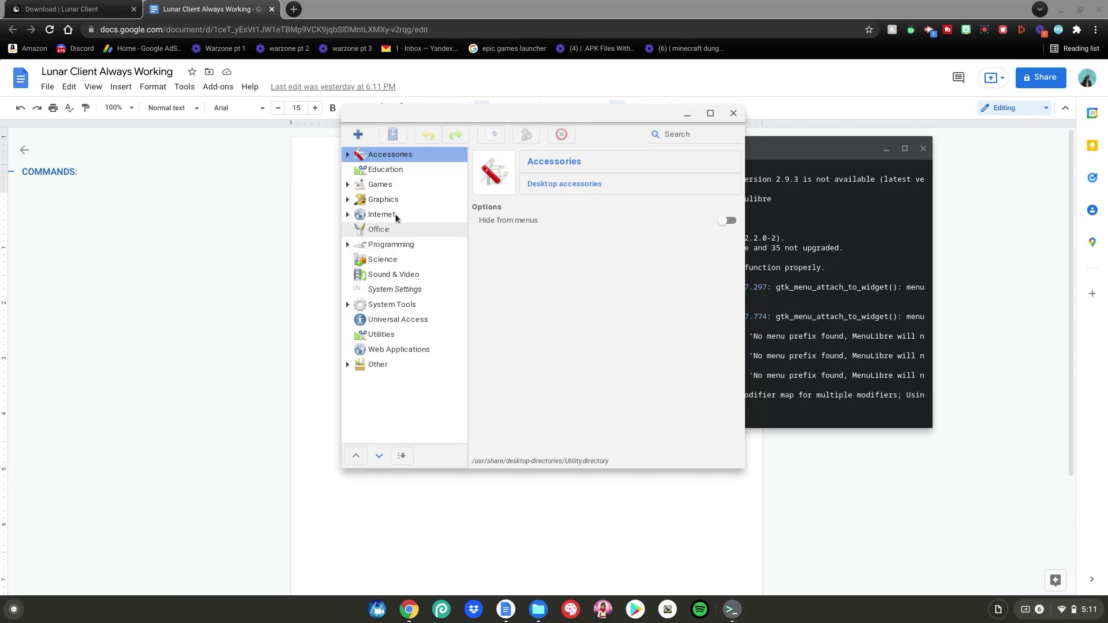
- Add a new launcher named 'Lunar Client' under the Games category
{"action": "left_click", "coordinate": [384, 186]}
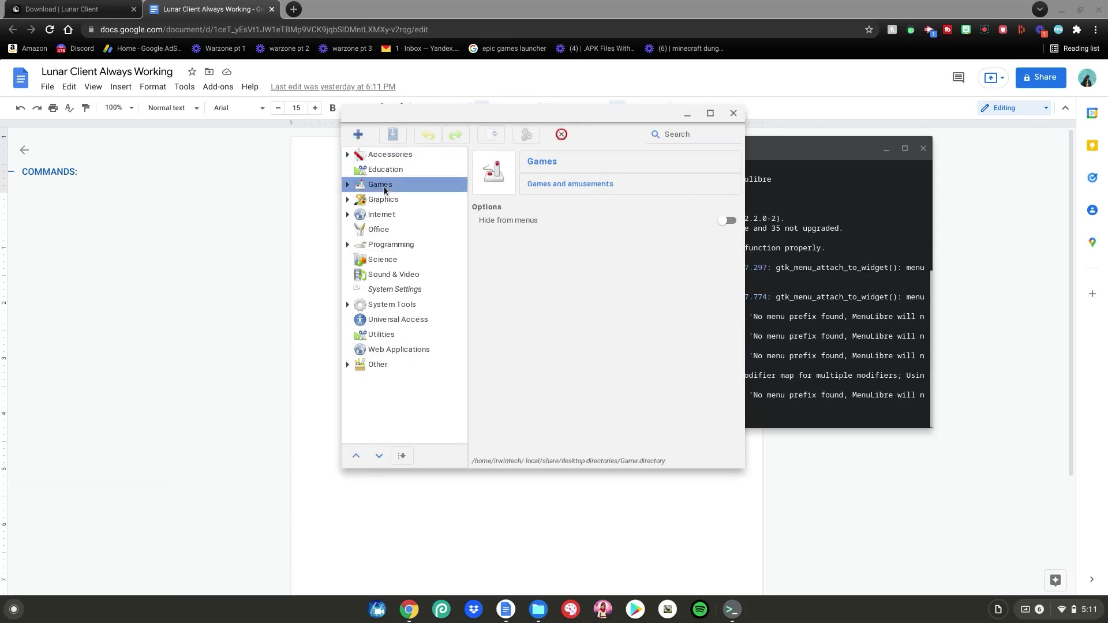
{"action": "left_click", "coordinate": [358, 134]}
{"action": "left_click", "coordinate": [379, 160]}
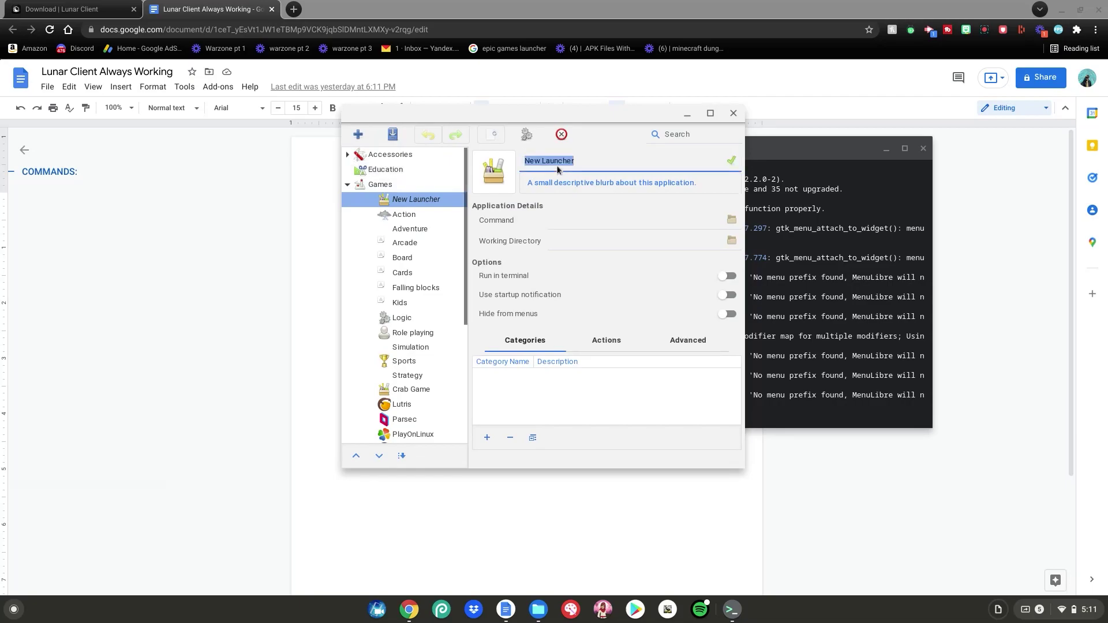
{"action": "key", "text": "BackSpace"}
{"action": "type", "text": "Lunar Client"}
{"action": "left_click", "coordinate": [731, 164]}
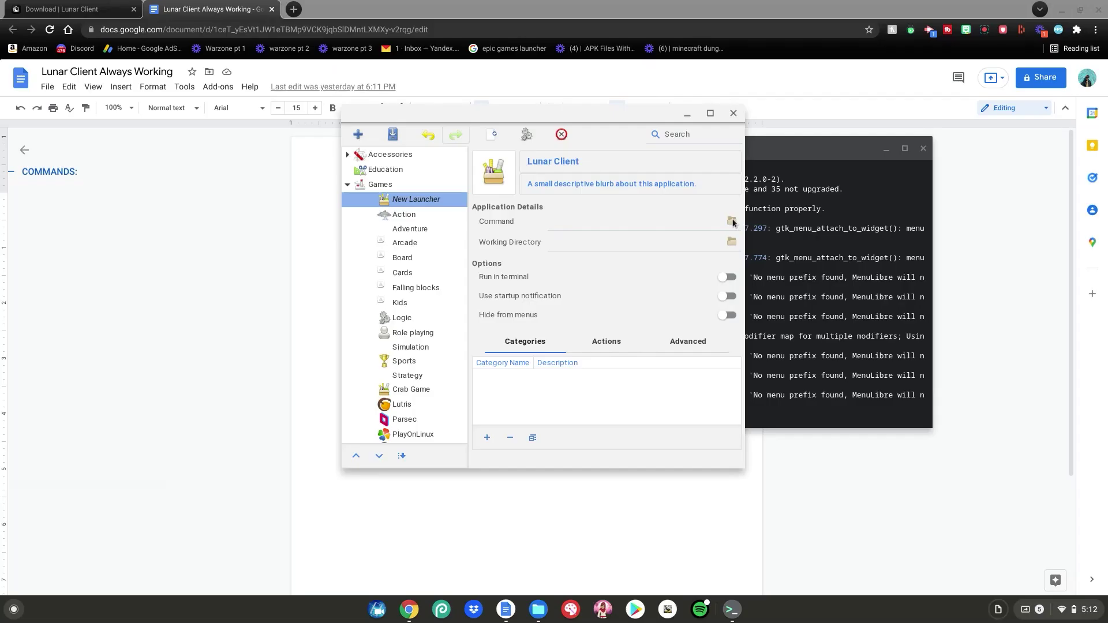
- Set the launcher command to Lunar Client-2.9.3.AppImage, save it, and close MenuLibre
{"action": "left_click", "coordinate": [732, 222]}
{"action": "left_click", "coordinate": [290, 97]}
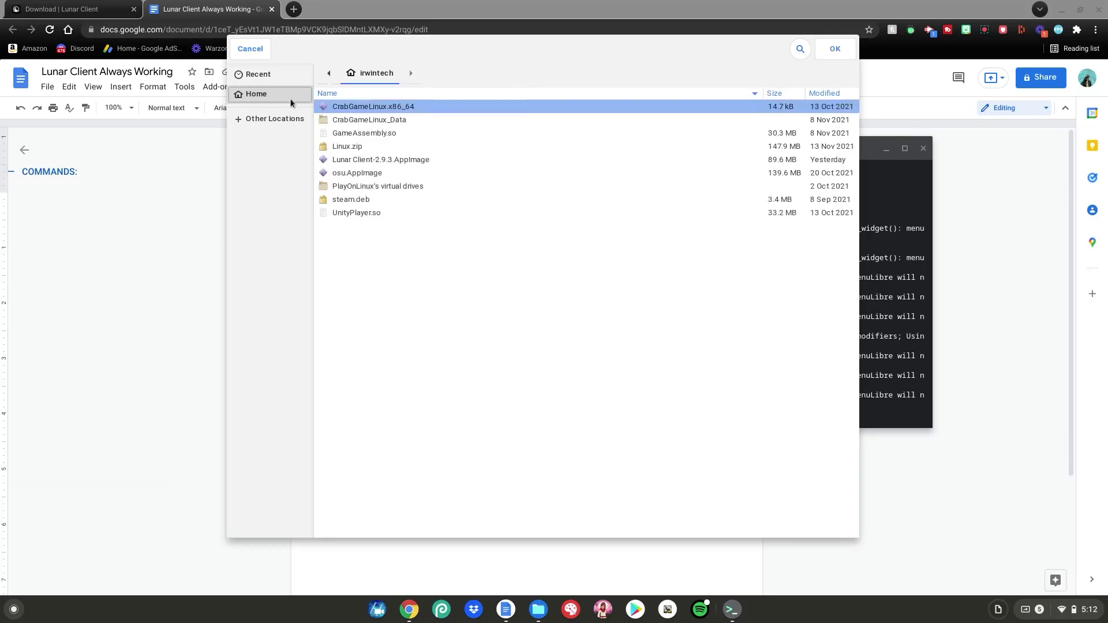
{"action": "left_click", "coordinate": [306, 115]}
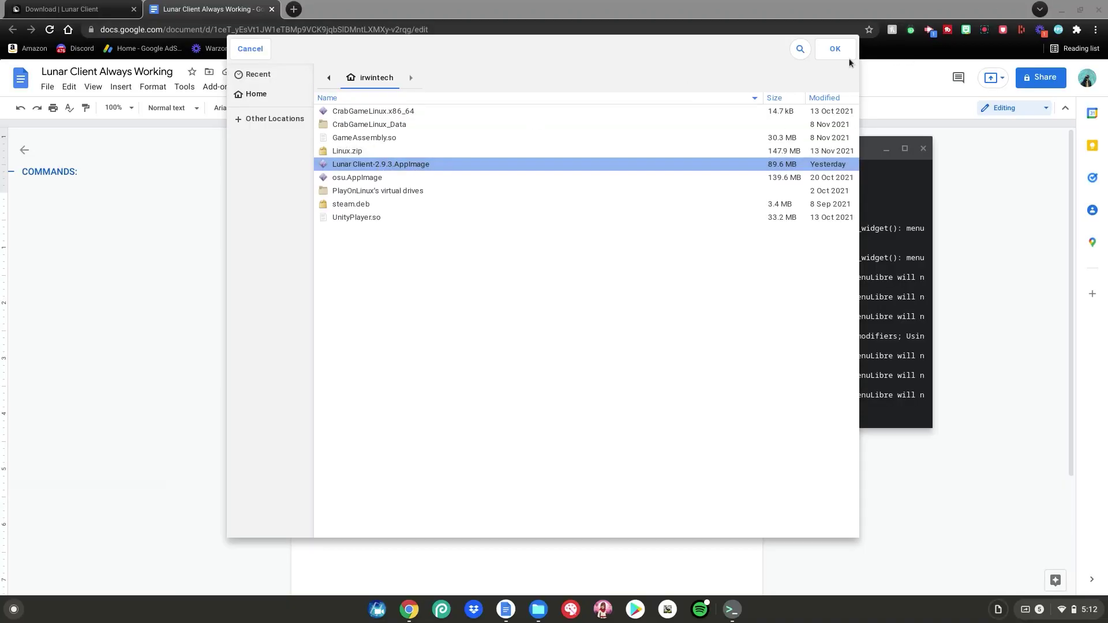
{"action": "left_click", "coordinate": [835, 49]}
{"action": "left_click", "coordinate": [397, 140]}
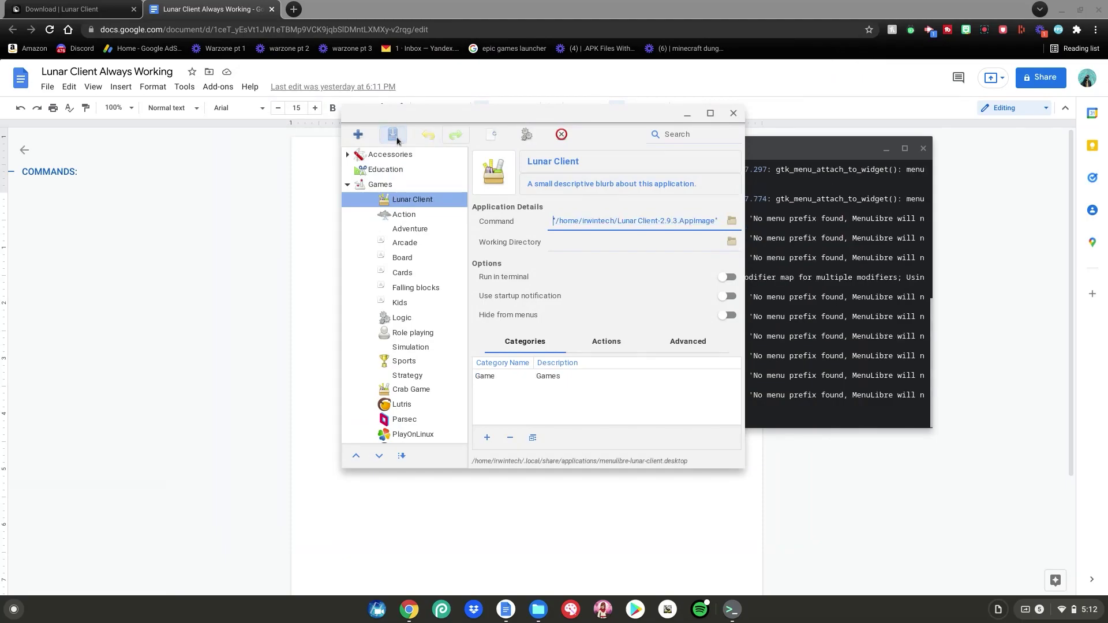
{"action": "left_click", "coordinate": [733, 115]}
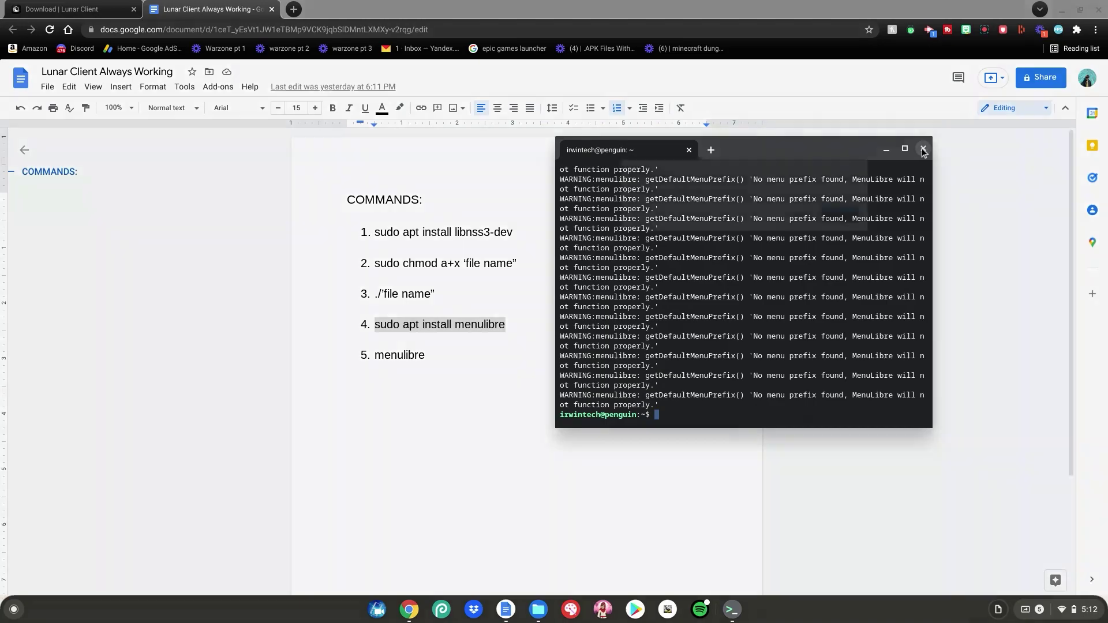
- Close the Terminal and start Lunar Client from the Launcher's Linux apps folder
{"action": "left_click", "coordinate": [923, 149]}
{"action": "left_click", "coordinate": [844, 214]}
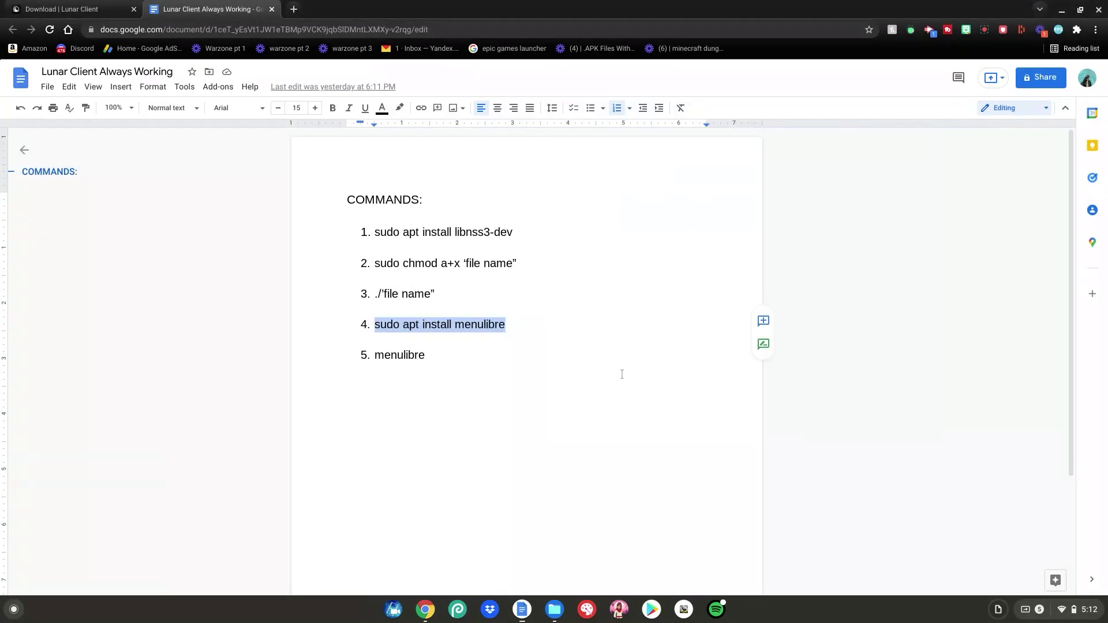
{"action": "key", "text": "super"}
{"action": "left_click", "coordinate": [561, 482]}
{"action": "scroll", "coordinate": [657, 289], "scroll_direction": "down", "scroll_amount": 3}
{"action": "scroll", "coordinate": [654, 287], "scroll_direction": "down", "scroll_amount": 6}
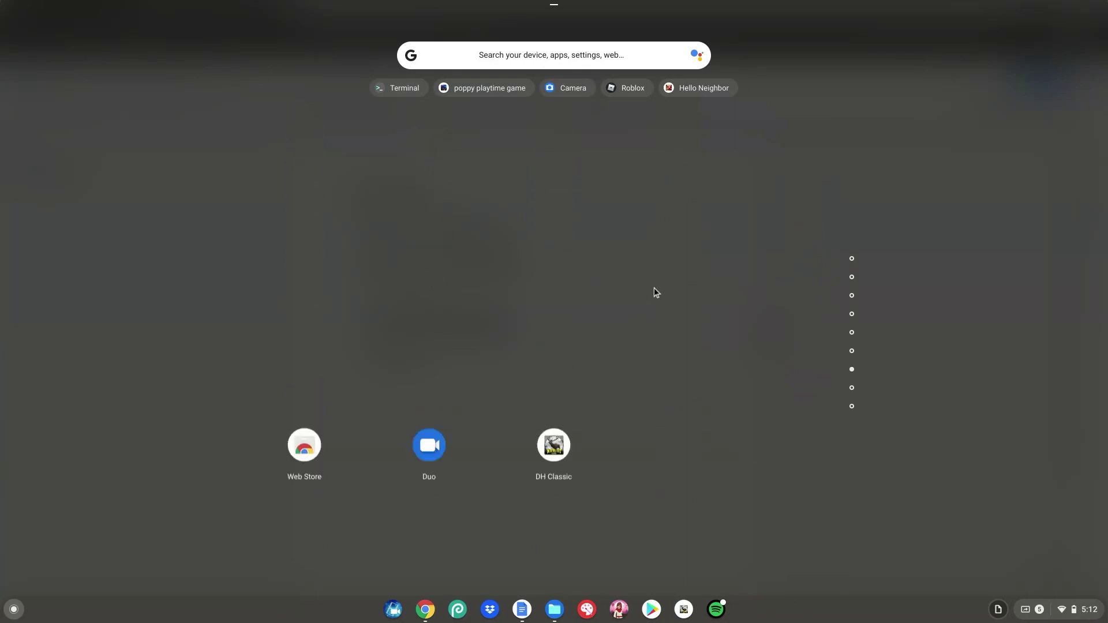
{"action": "scroll", "coordinate": [654, 288], "scroll_direction": "down", "scroll_amount": 1}
{"action": "left_click", "coordinate": [564, 271]}
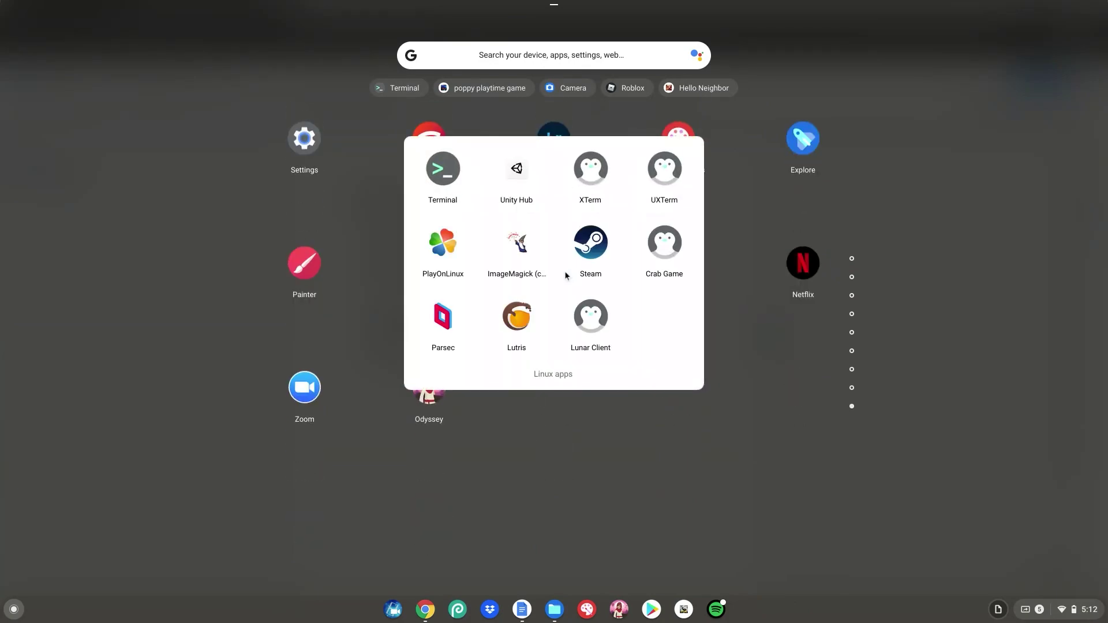
{"action": "left_click", "coordinate": [596, 321]}
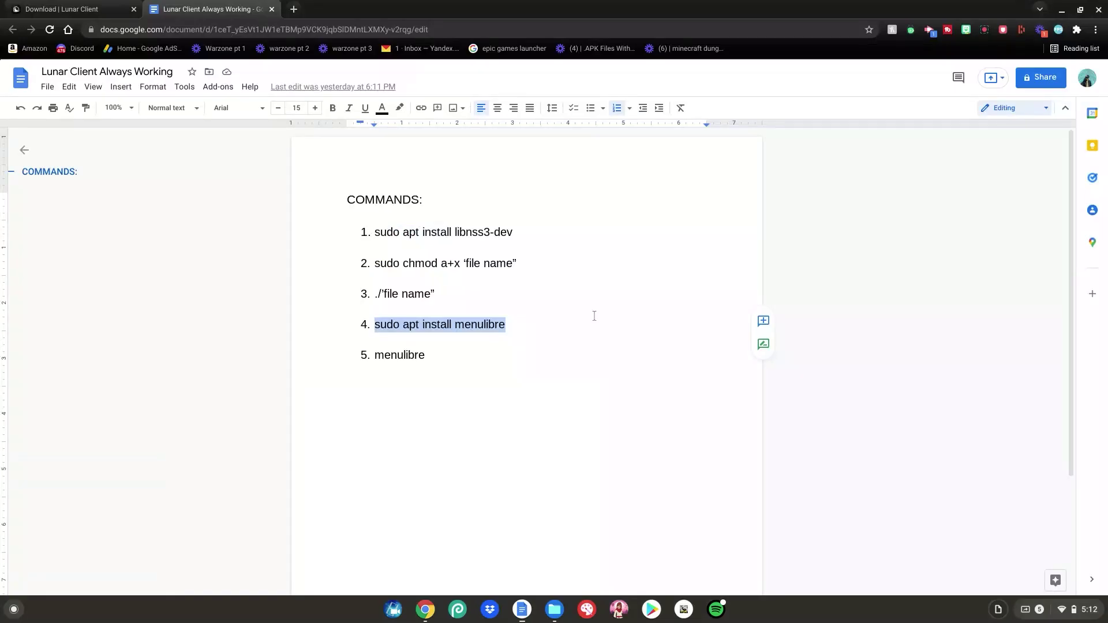